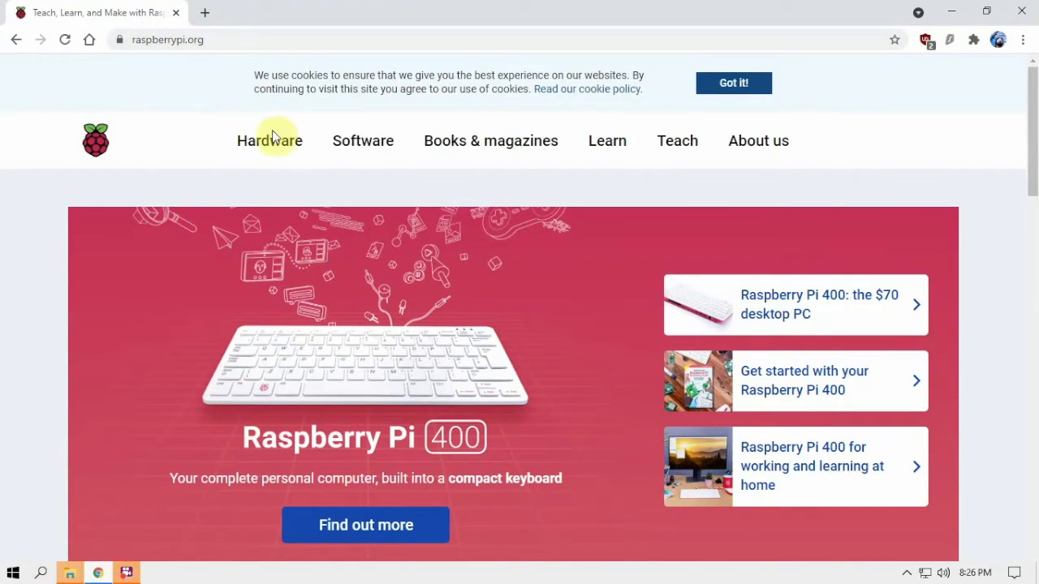
Go to the Raspberry Pi site's software page and find the Windows download of Raspberry Pi Imager
{"action": "left_click", "coordinate": [344, 140]}
{"action": "left_click", "coordinate": [346, 139]}
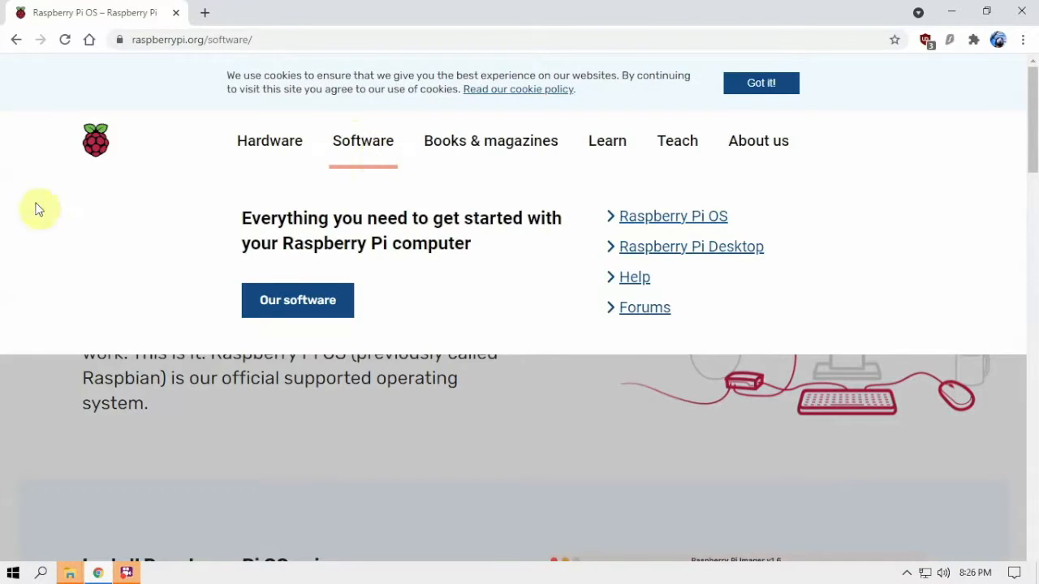
{"action": "scroll", "coordinate": [377, 312], "scroll_direction": "down", "scroll_amount": 2}
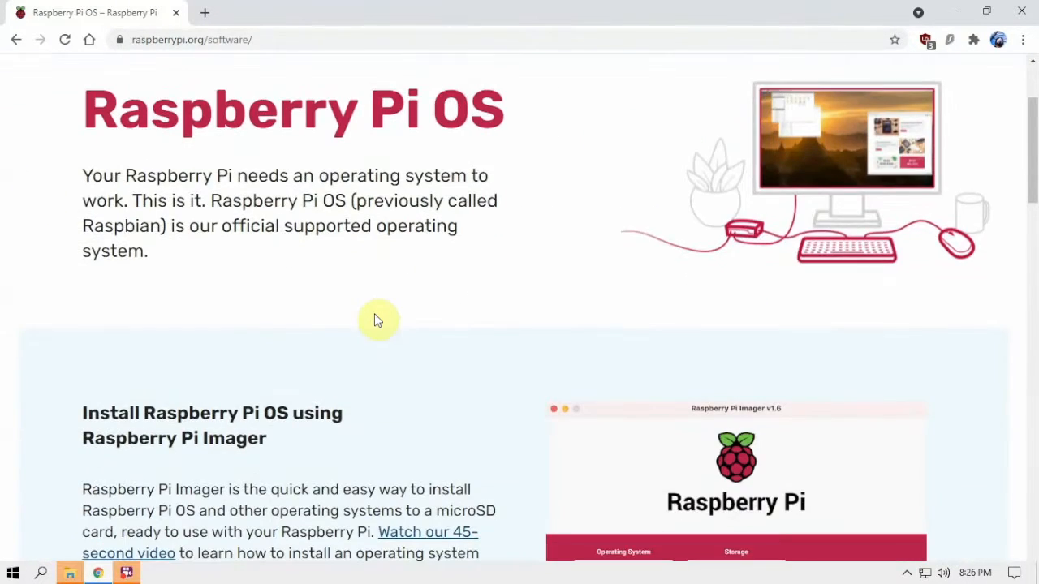
{"action": "scroll", "coordinate": [376, 317], "scroll_direction": "down", "scroll_amount": 2}
{"action": "scroll", "coordinate": [376, 316], "scroll_direction": "down", "scroll_amount": 3}
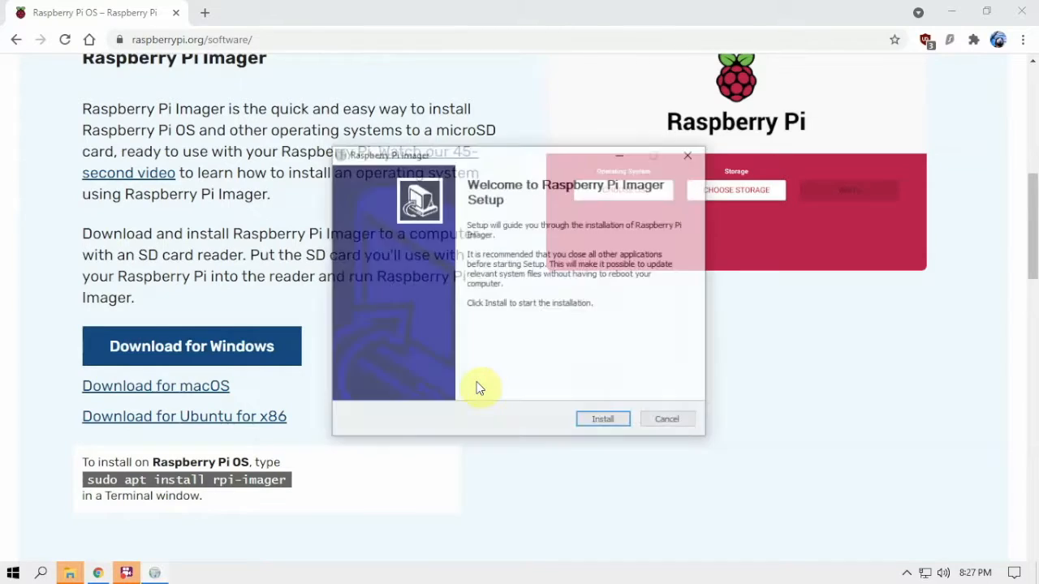
Install Raspberry Pi Imager and run it on finishing the setup
{"action": "left_click", "coordinate": [600, 421]}
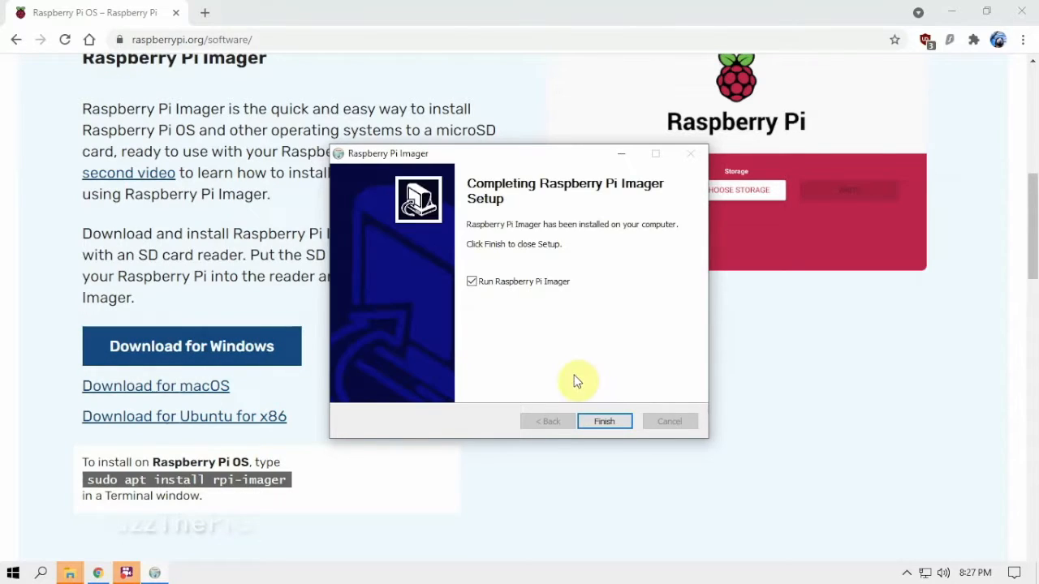
{"action": "left_click", "coordinate": [604, 421]}
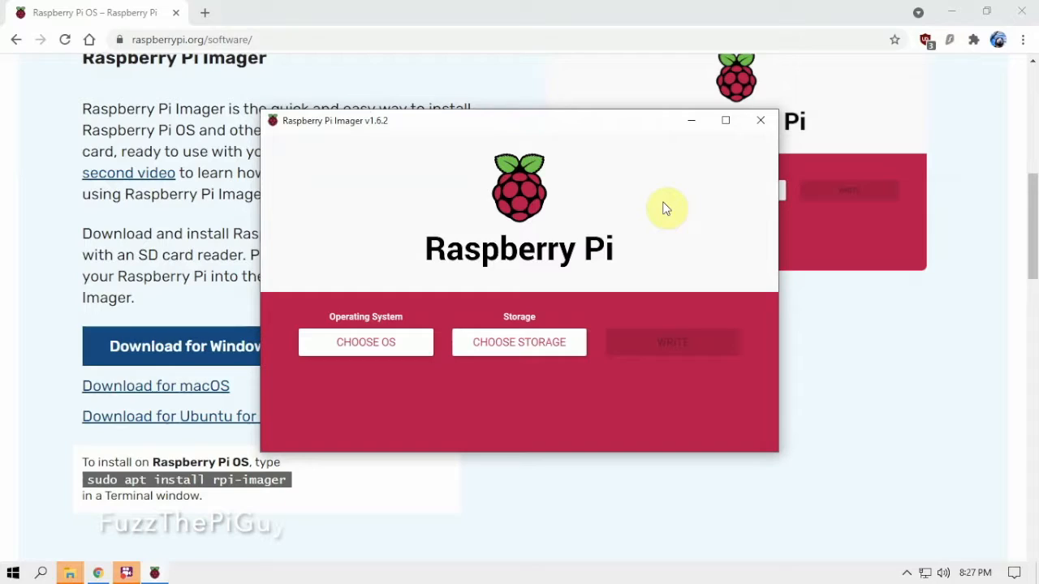
Choose Erase (format card as FAT32) as the operating system option and the 32.0 GB SDHC card as the storage
{"action": "left_click", "coordinate": [415, 344]}
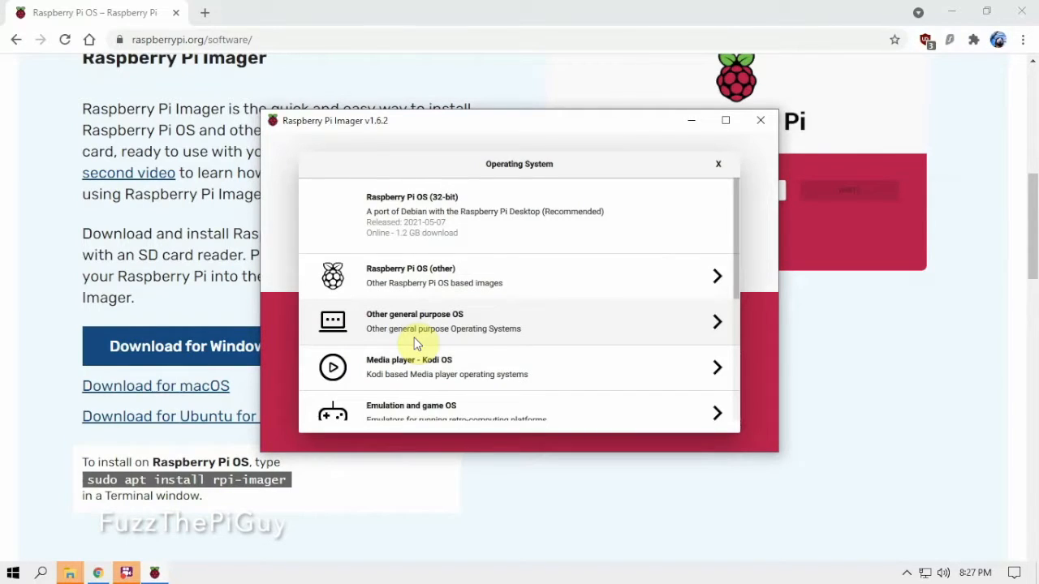
{"action": "scroll", "coordinate": [415, 344], "scroll_direction": "down", "scroll_amount": 5}
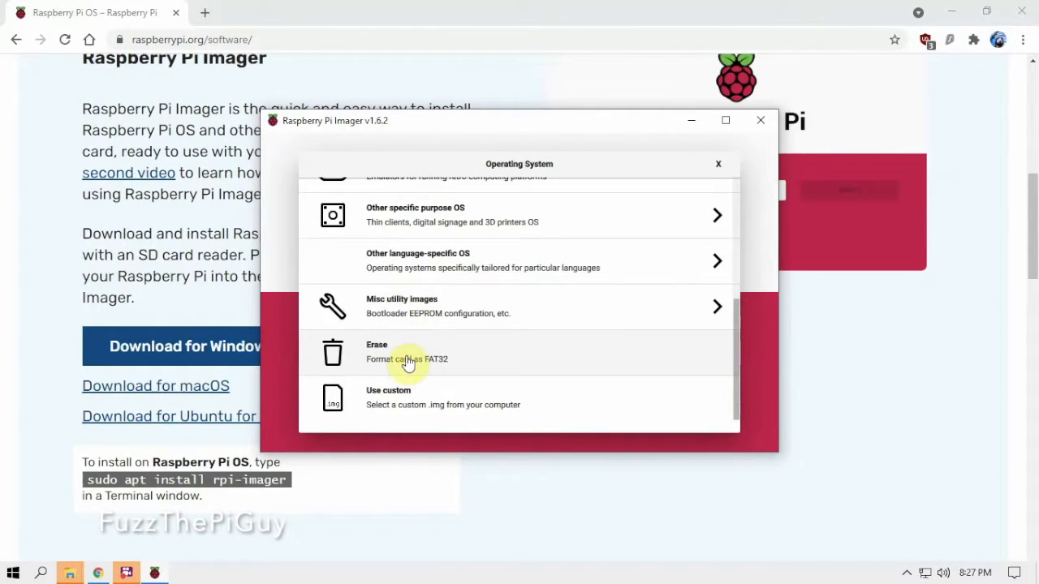
{"action": "left_click", "coordinate": [408, 361]}
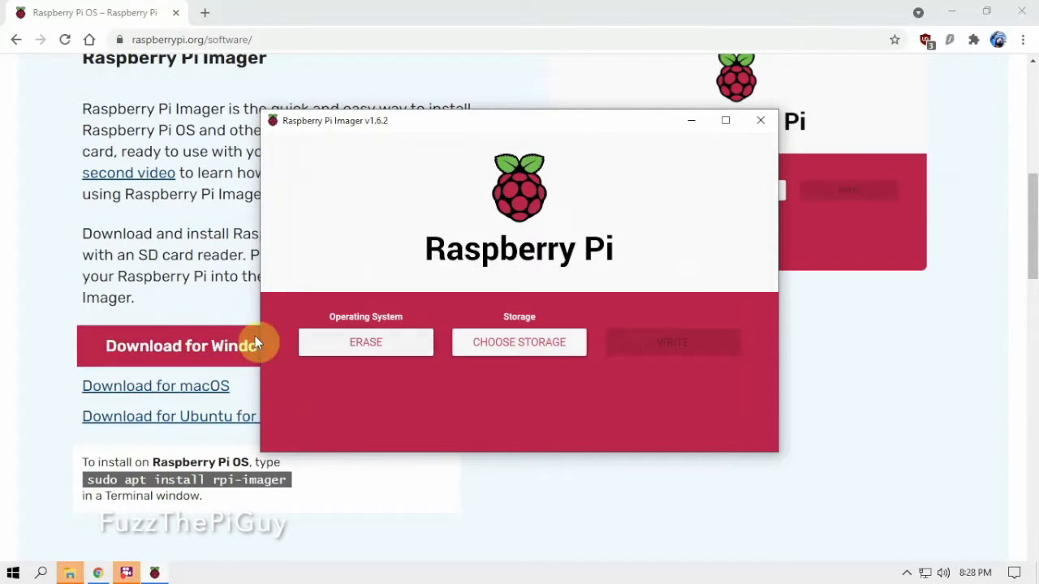
{"action": "left_click", "coordinate": [531, 348]}
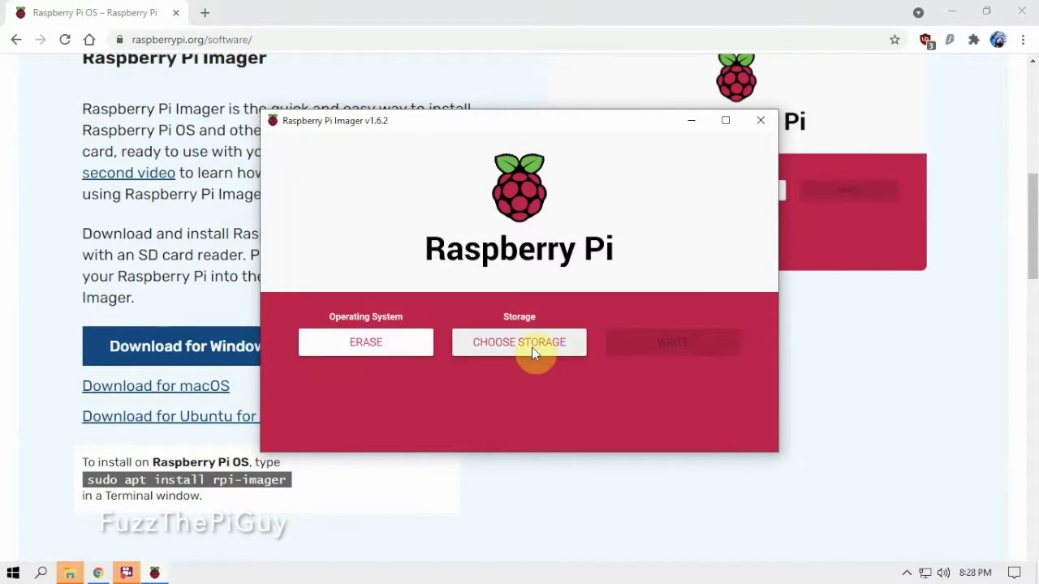
{"action": "left_click", "coordinate": [471, 205]}
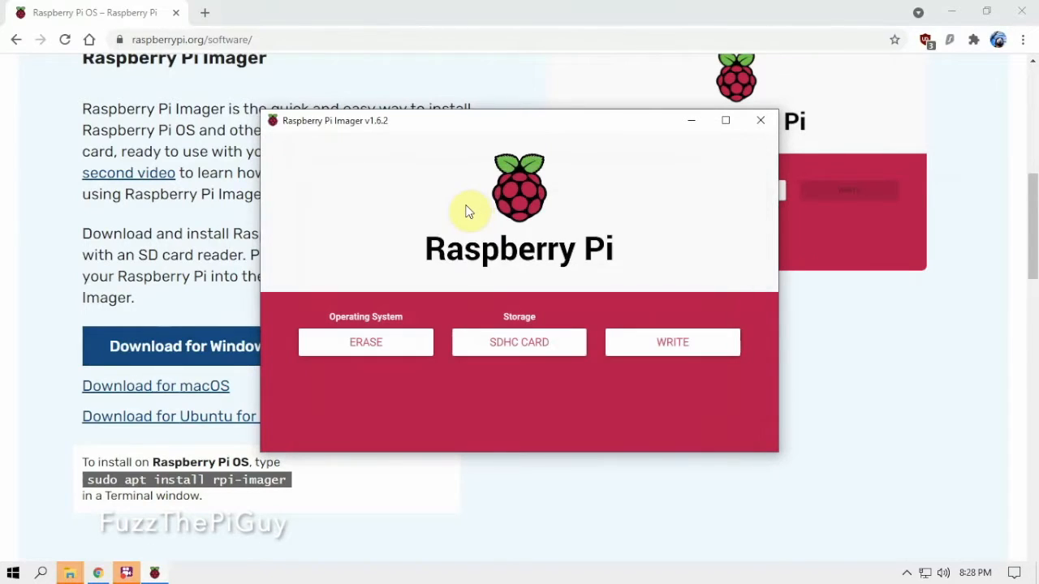
{"action": "left_click", "coordinate": [510, 349]}
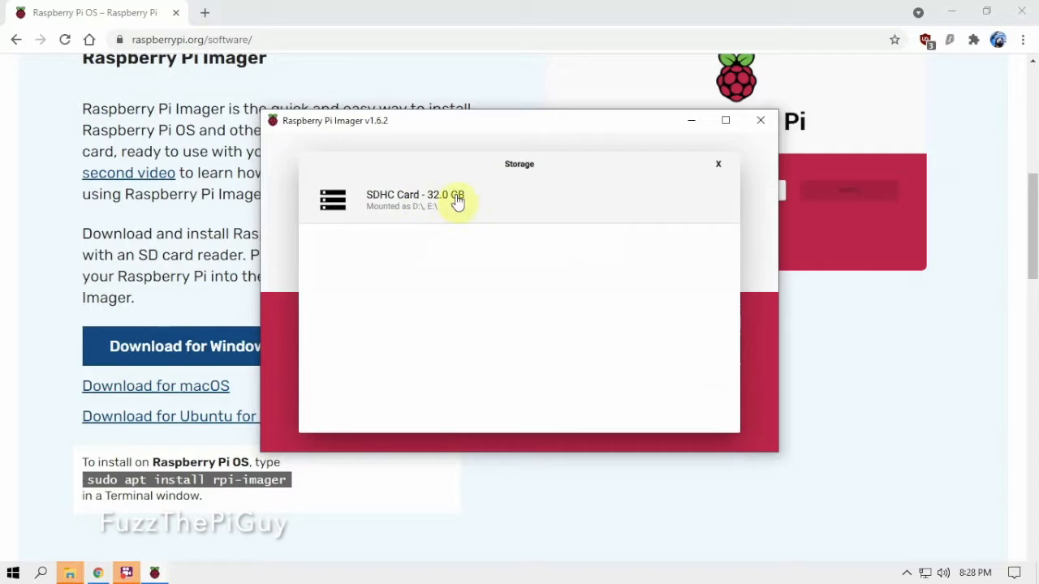
{"action": "left_click", "coordinate": [457, 198]}
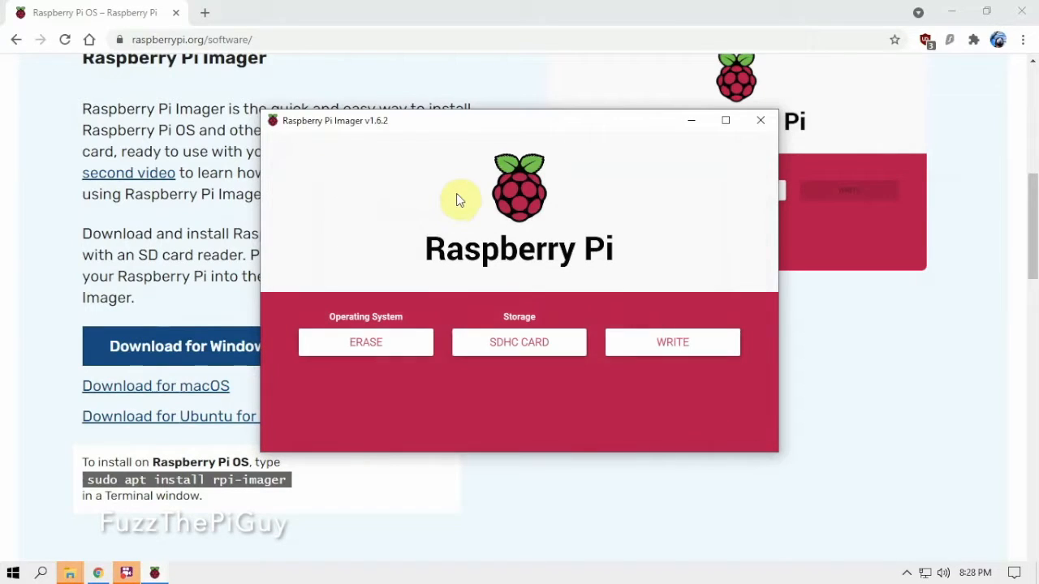
{"action": "left_click", "coordinate": [510, 343]}
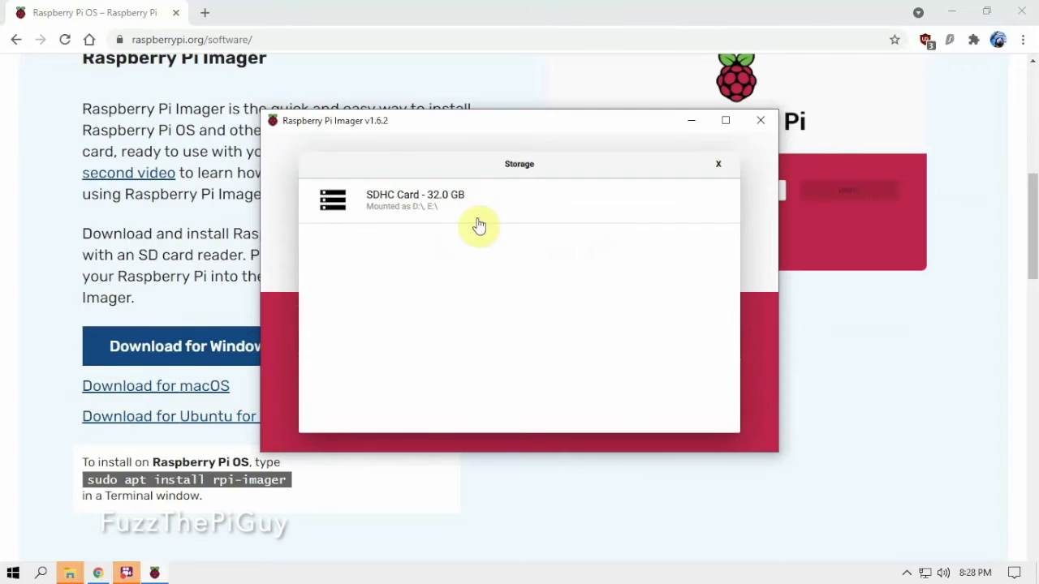
{"action": "left_click", "coordinate": [453, 206]}
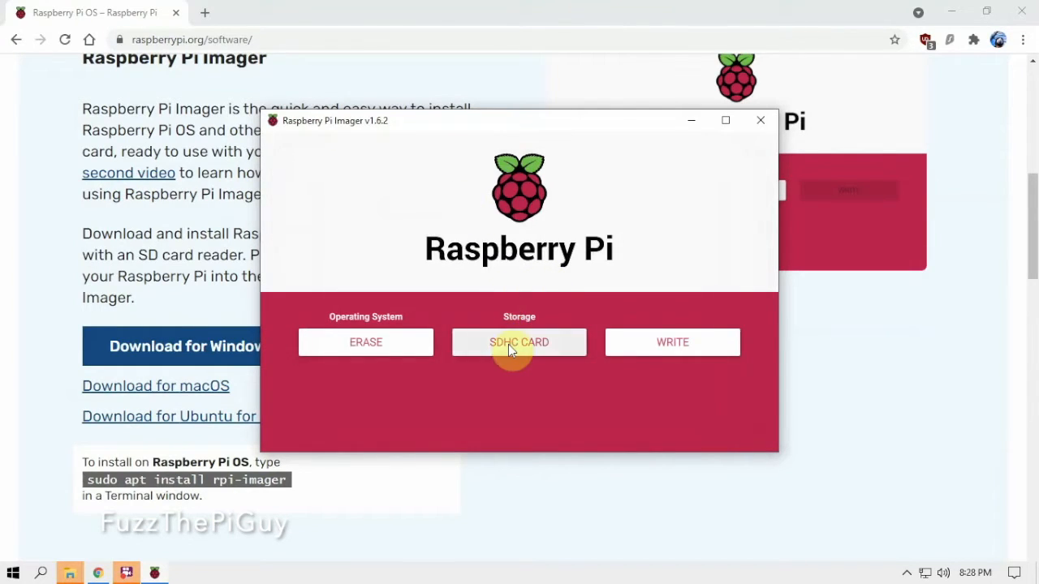
Run the erase on the SDHC card, agreeing to the loss of its existing data, and dismiss the completion message
{"action": "left_click", "coordinate": [659, 341]}
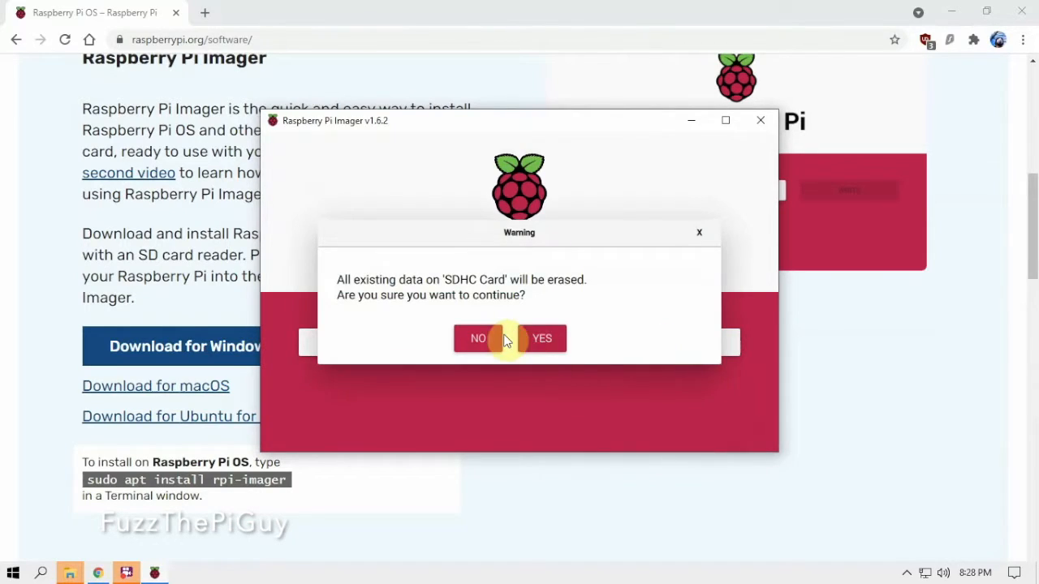
{"action": "left_click", "coordinate": [544, 338]}
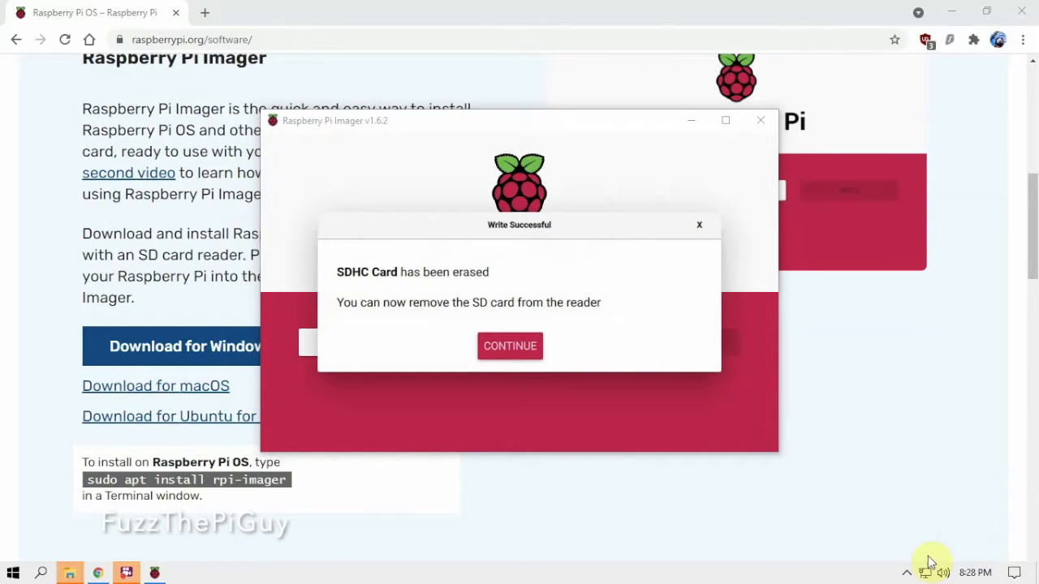
{"action": "left_click", "coordinate": [503, 345]}
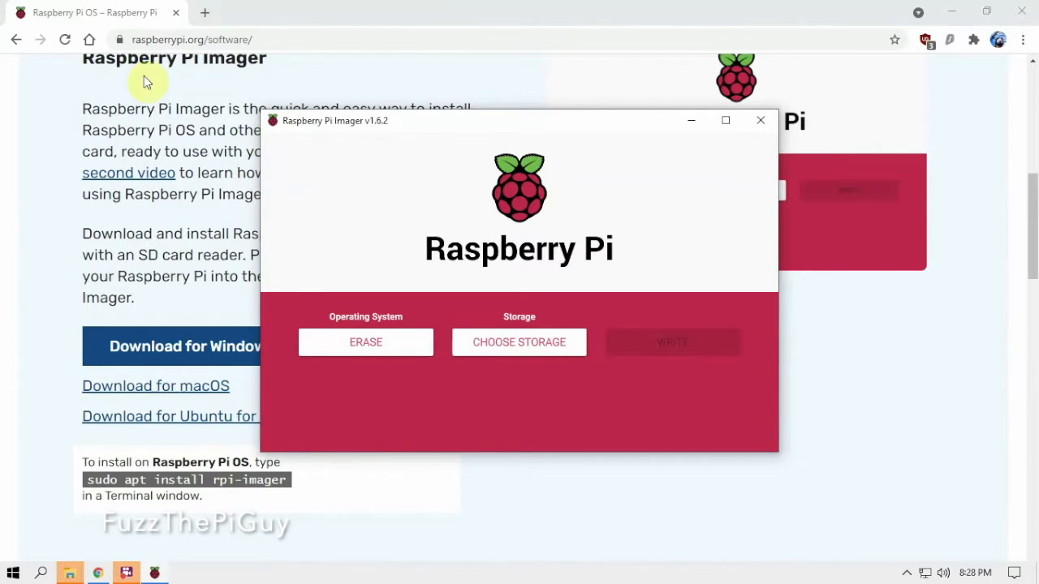
Reopen the operating system list and examine the variants offered under Raspberry Pi OS (other)
{"action": "left_click", "coordinate": [363, 343]}
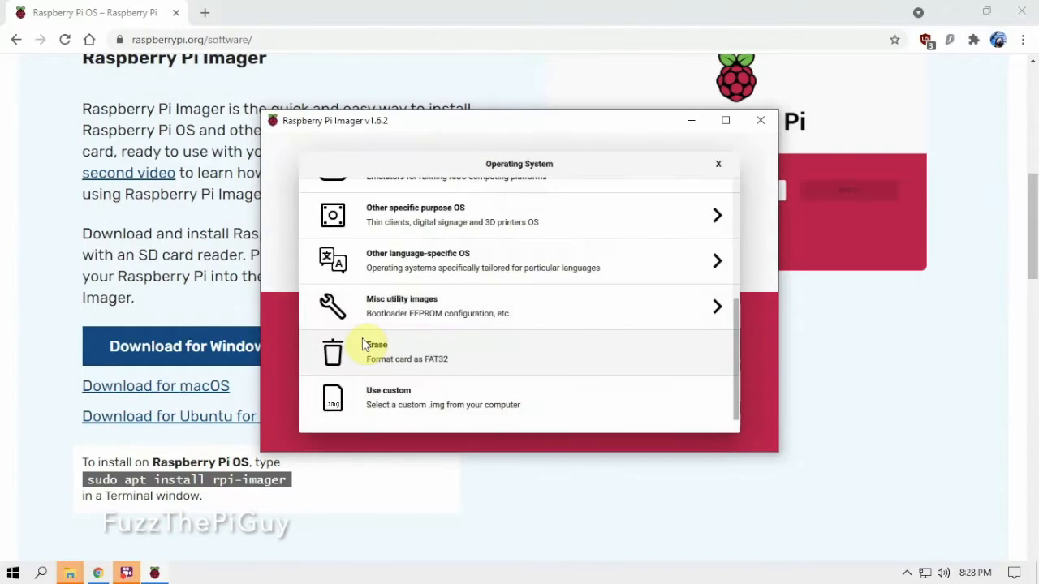
{"action": "scroll", "coordinate": [532, 344], "scroll_direction": "up", "scroll_amount": 10}
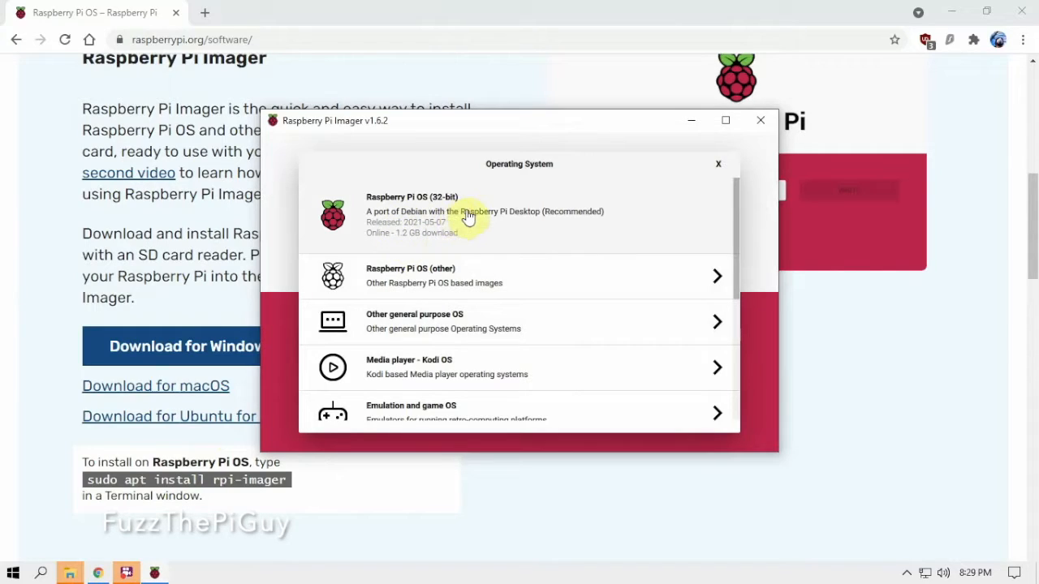
{"action": "left_click", "coordinate": [409, 290]}
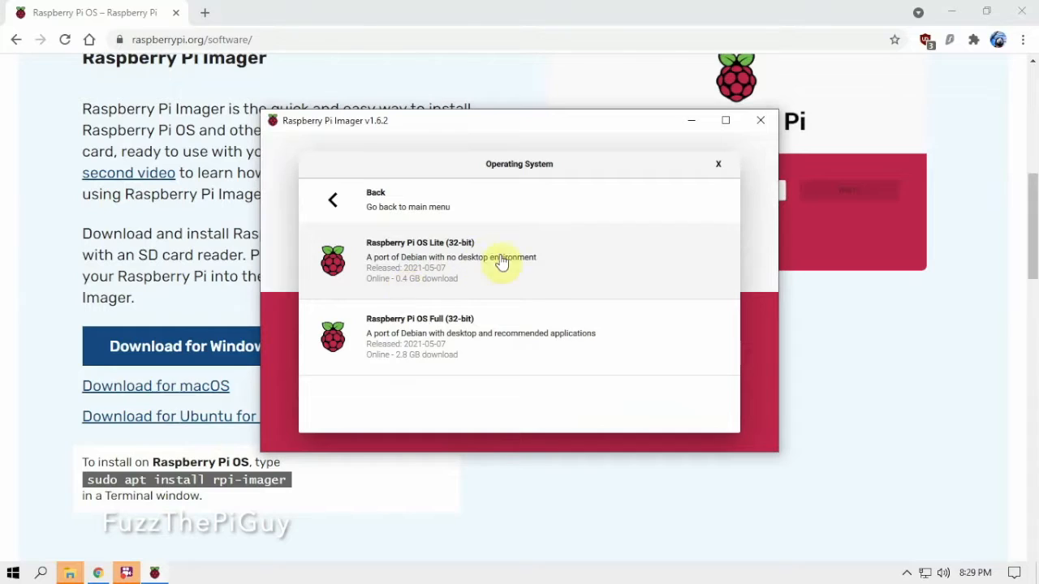
{"action": "left_click", "coordinate": [376, 205]}
Examine the bootloader boot options under Misc utility images, and return to the main operating system list
{"action": "scroll", "coordinate": [397, 325], "scroll_direction": "down", "scroll_amount": 2}
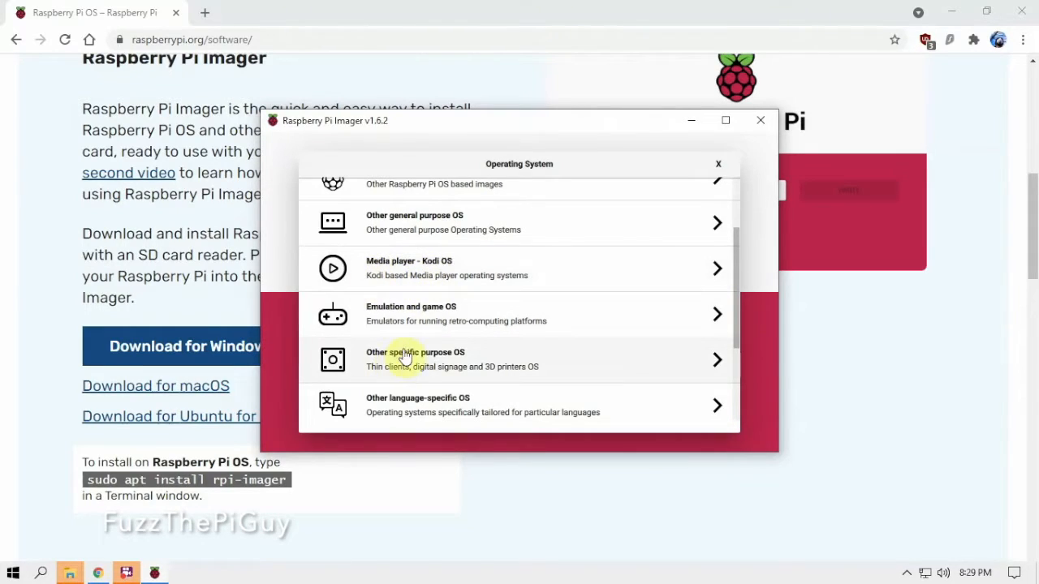
{"action": "scroll", "coordinate": [444, 371], "scroll_direction": "down", "scroll_amount": 3}
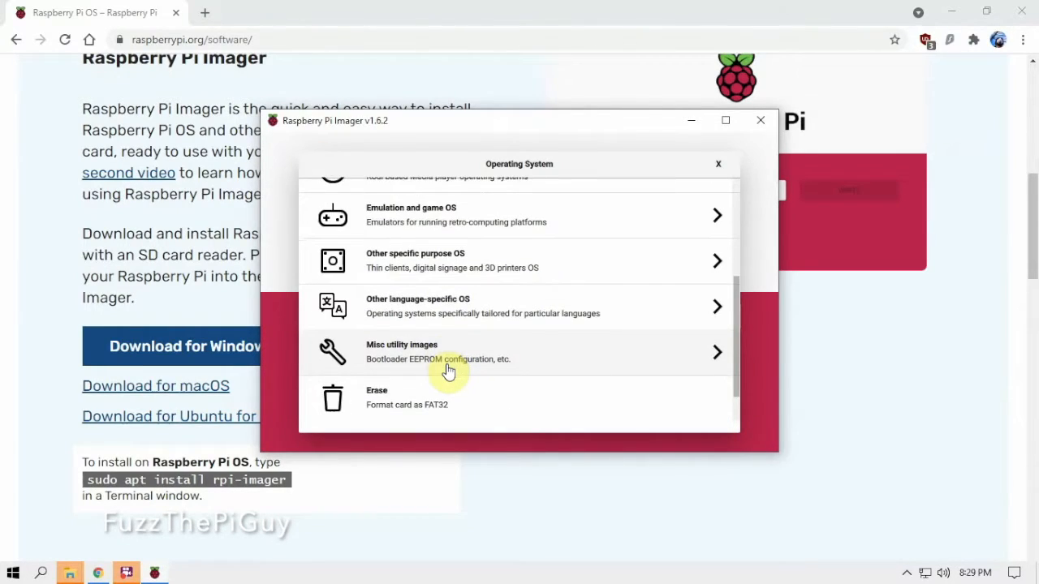
{"action": "scroll", "coordinate": [448, 371], "scroll_direction": "down", "scroll_amount": 1}
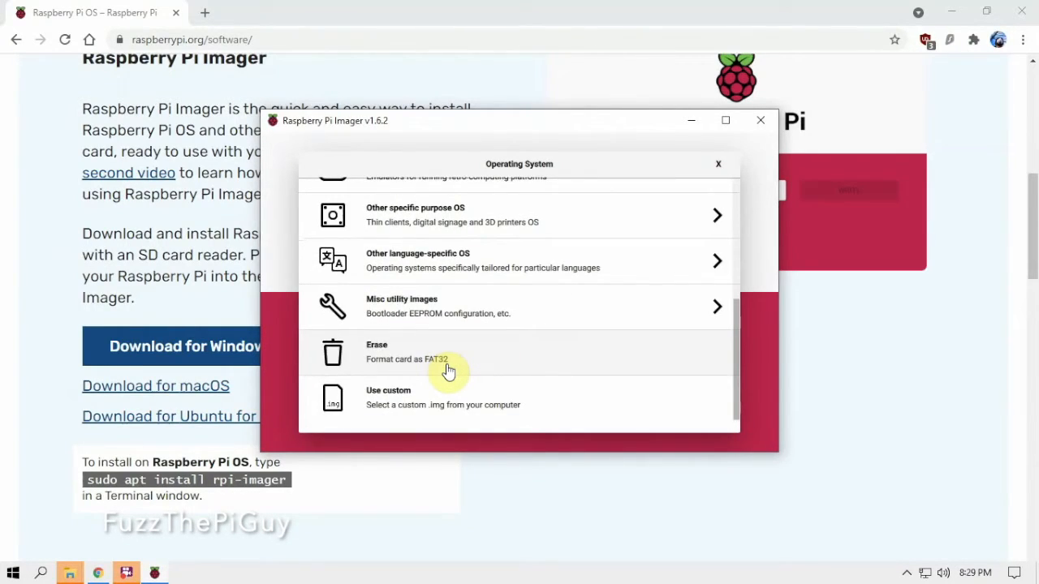
{"action": "left_click", "coordinate": [445, 321]}
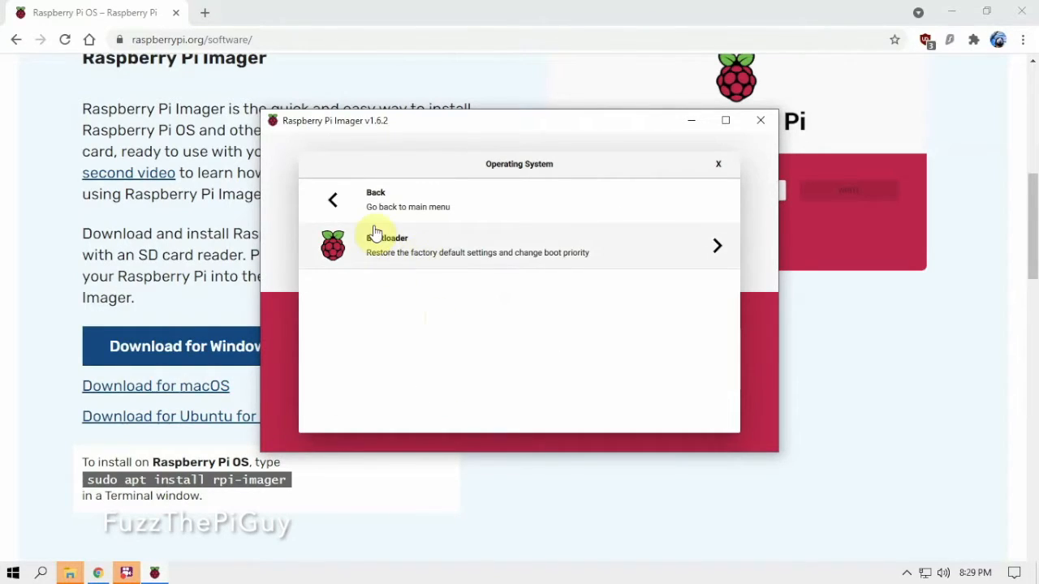
{"action": "left_click", "coordinate": [438, 265]}
{"action": "scroll", "coordinate": [468, 280], "scroll_direction": "down", "scroll_amount": 1}
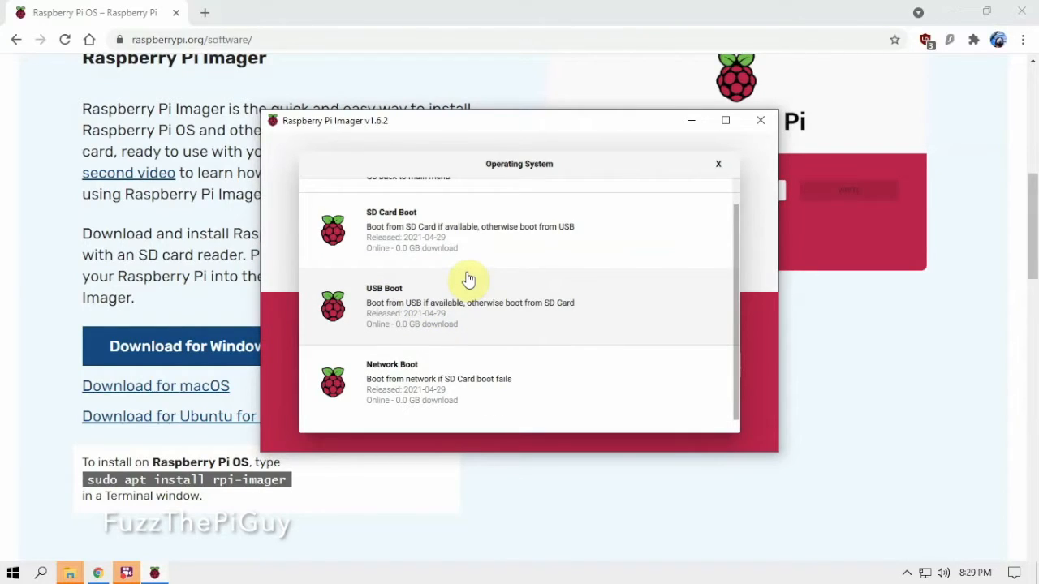
{"action": "scroll", "coordinate": [406, 284], "scroll_direction": "up", "scroll_amount": 1}
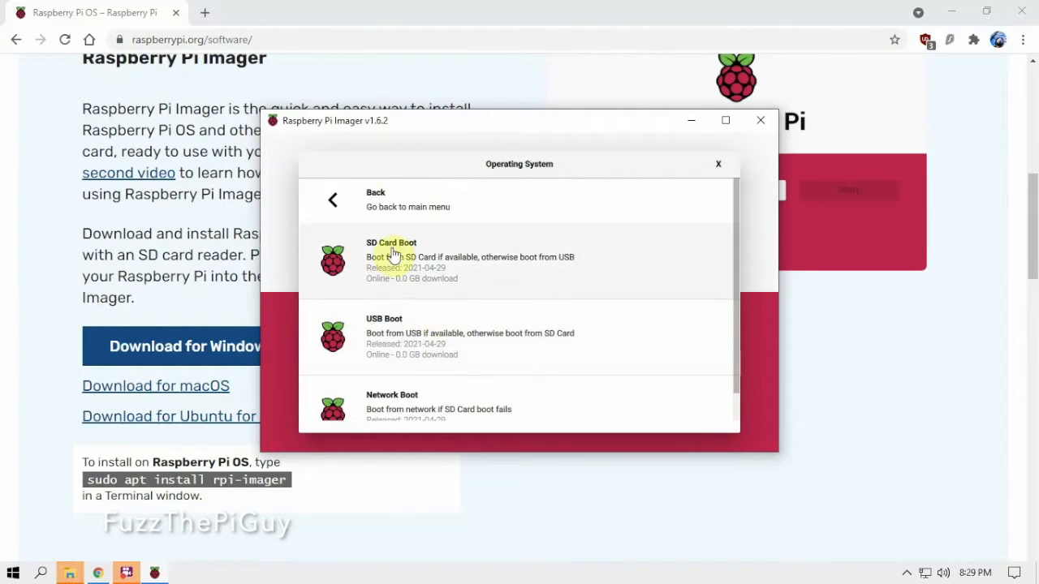
{"action": "left_click", "coordinate": [336, 204]}
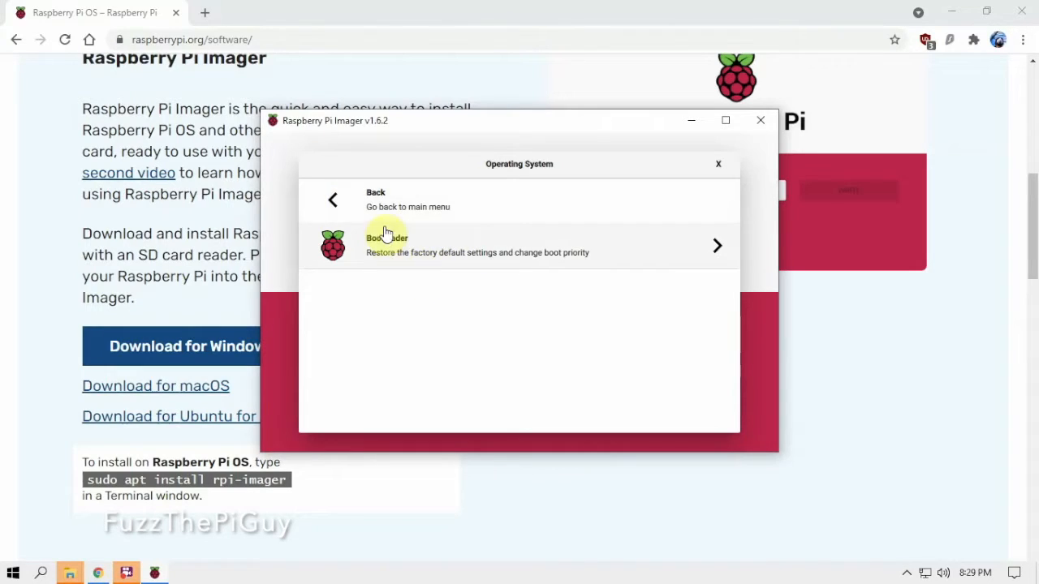
{"action": "left_click", "coordinate": [333, 203]}
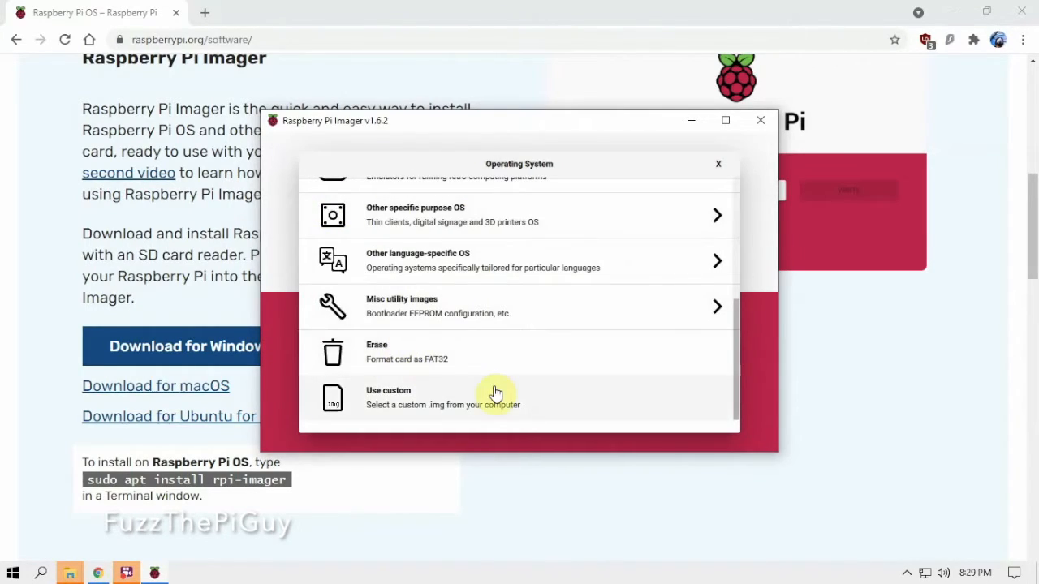
Browse the Downloads folder and the computer's drives for a custom image, and leave without choosing one
{"action": "left_click", "coordinate": [396, 403]}
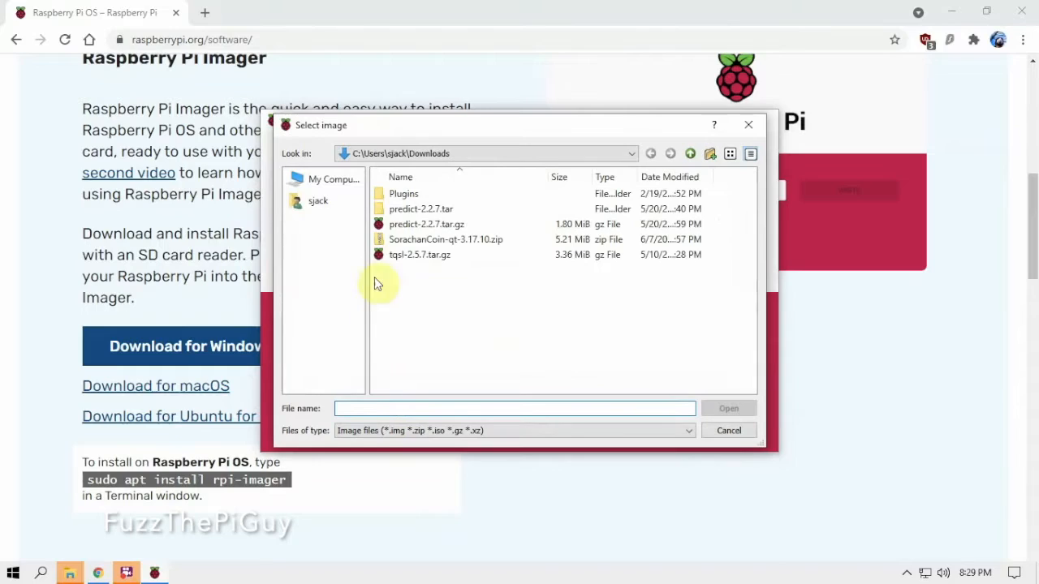
{"action": "left_click", "coordinate": [331, 179]}
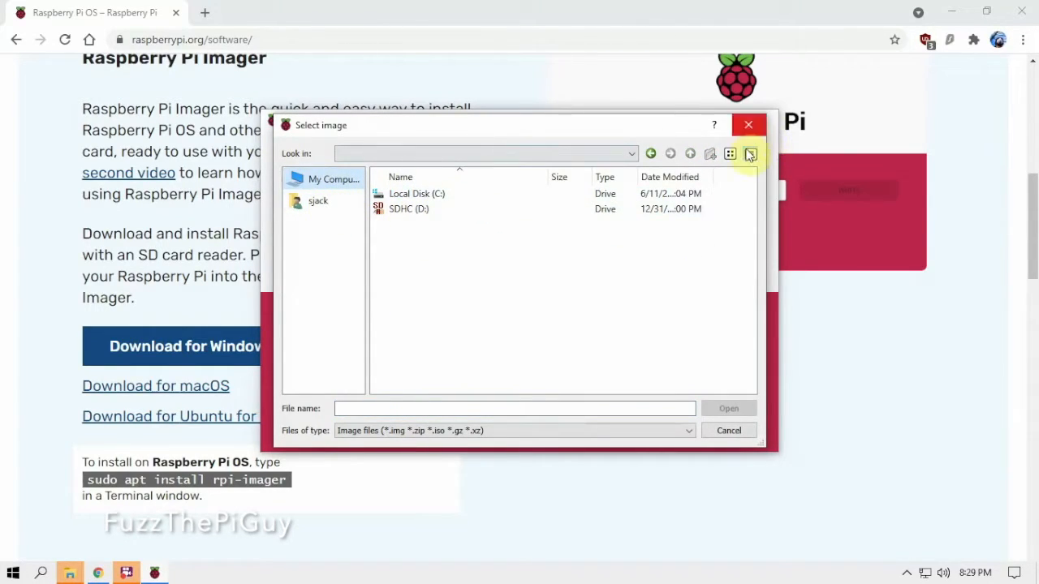
{"action": "left_click", "coordinate": [728, 430]}
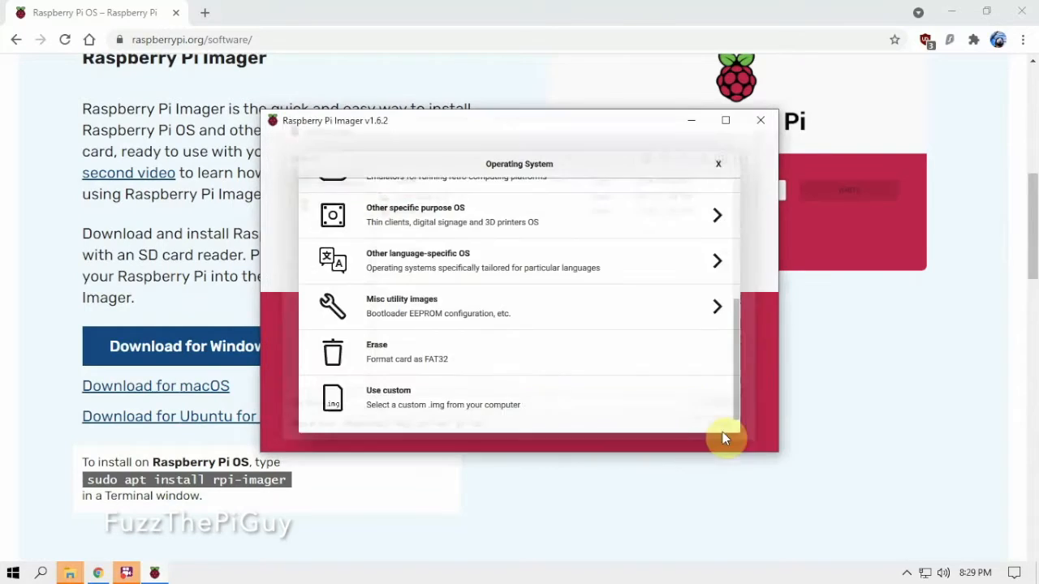
Check the Raspberry Pi OS (other) variants once more and choose Raspberry Pi OS (32-bit) as the operating system
{"action": "scroll", "coordinate": [471, 307], "scroll_direction": "up", "scroll_amount": 3}
{"action": "scroll", "coordinate": [470, 307], "scroll_direction": "up", "scroll_amount": 2}
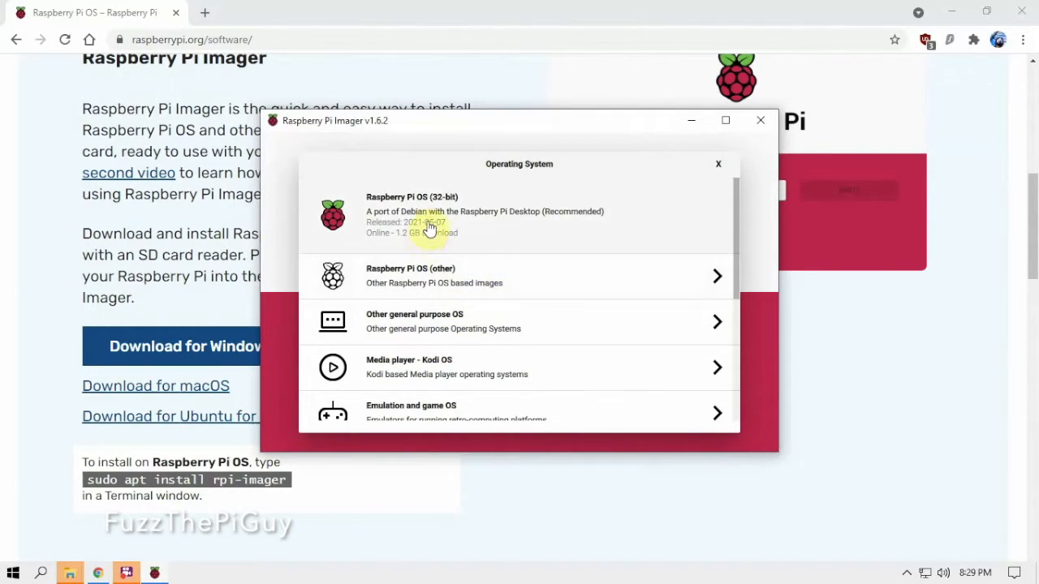
{"action": "left_click", "coordinate": [417, 275]}
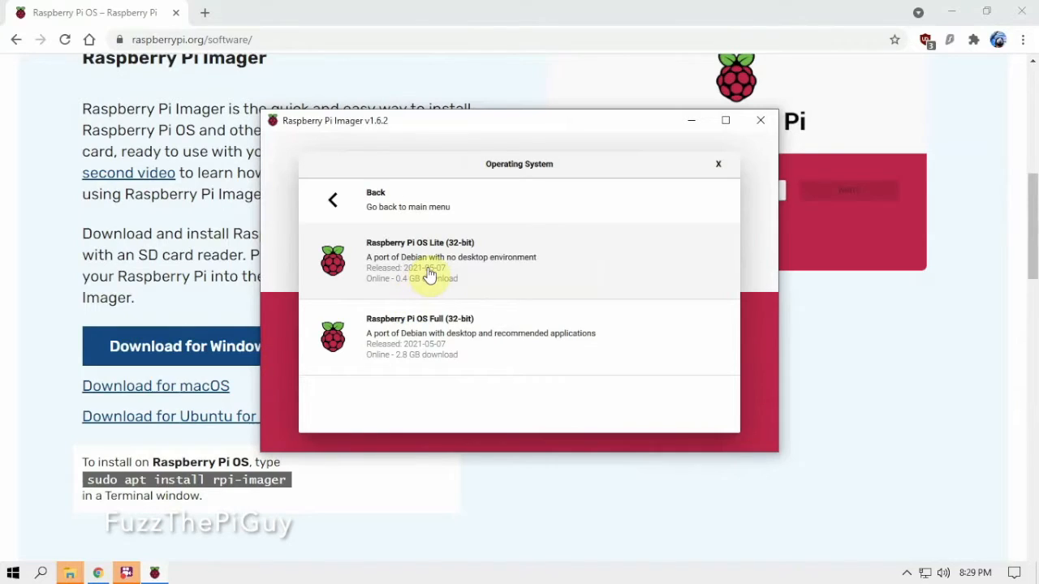
{"action": "left_click", "coordinate": [331, 197]}
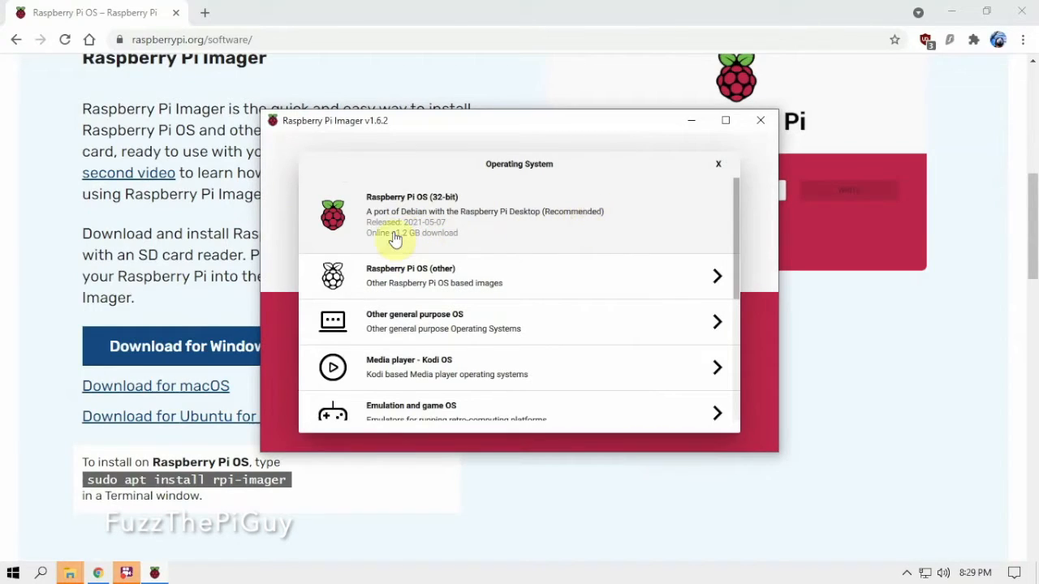
{"action": "left_click", "coordinate": [411, 231]}
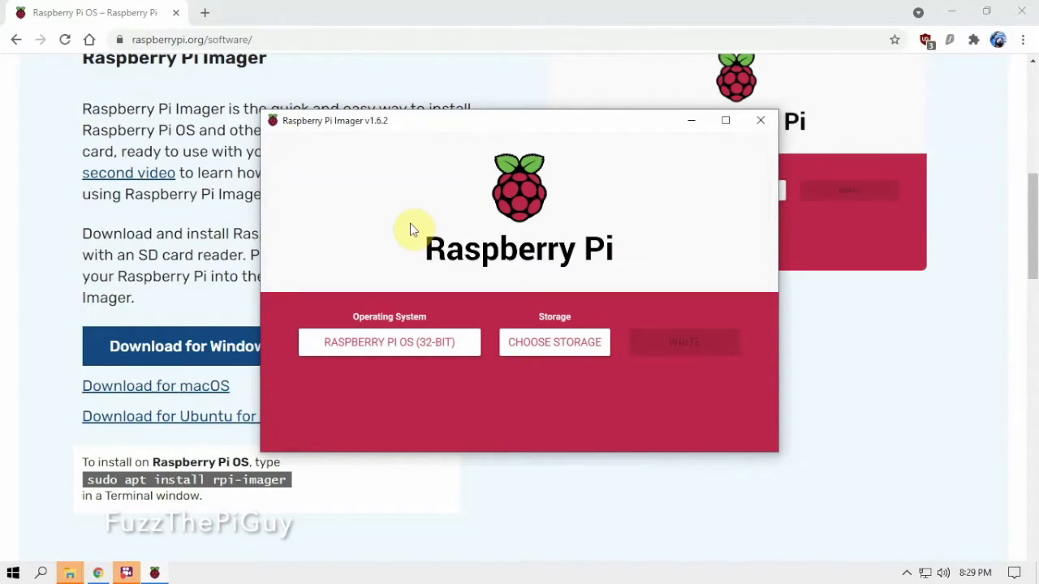
Choose the 32.0 GB SDHC Card as storage, write Raspberry Pi OS (32-bit) to it, and dismiss the completion notice
{"action": "left_click", "coordinate": [563, 353]}
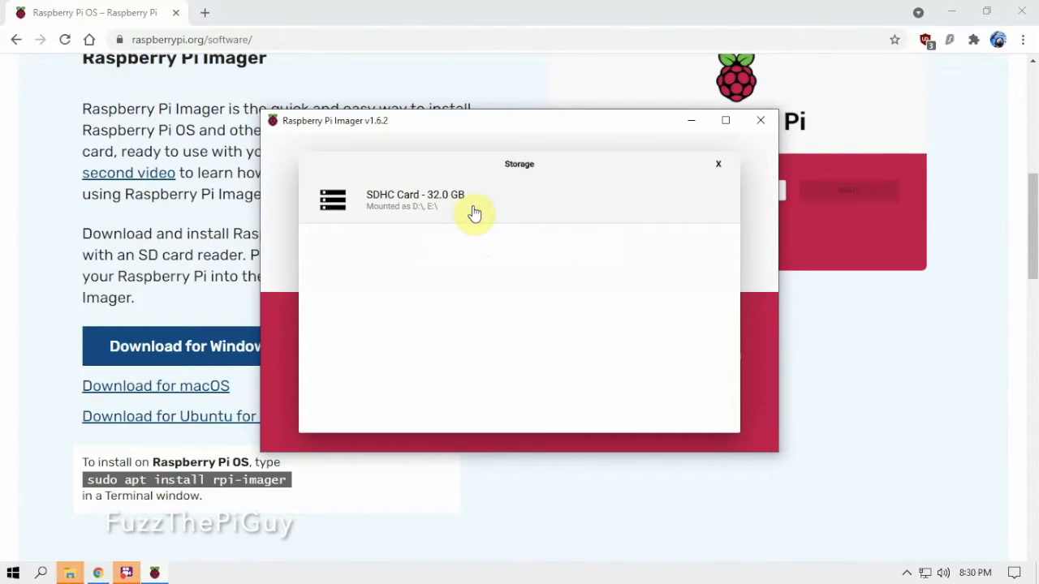
{"action": "left_click", "coordinate": [471, 214]}
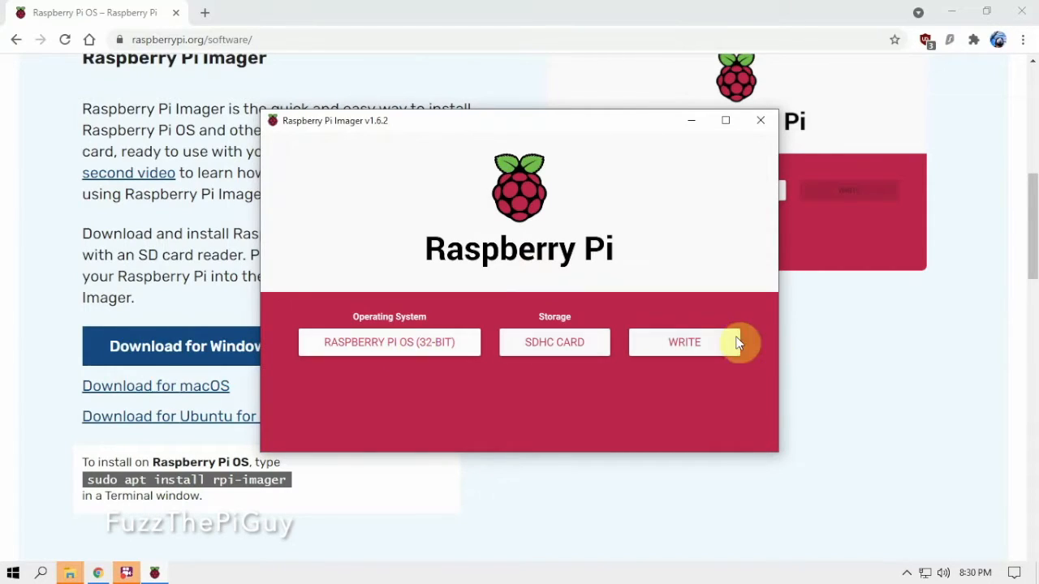
{"action": "left_click", "coordinate": [712, 348]}
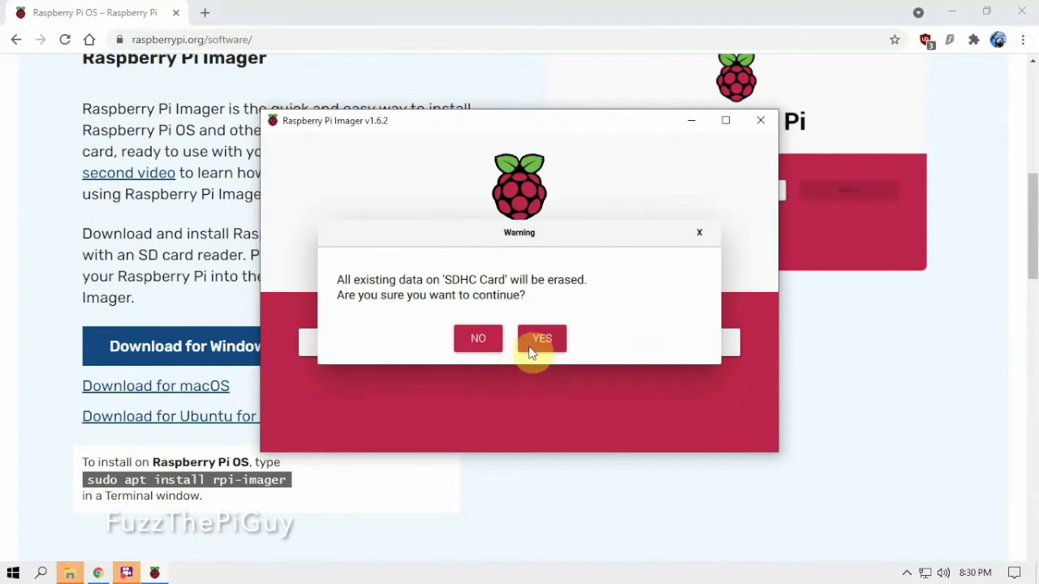
{"action": "left_click", "coordinate": [533, 348]}
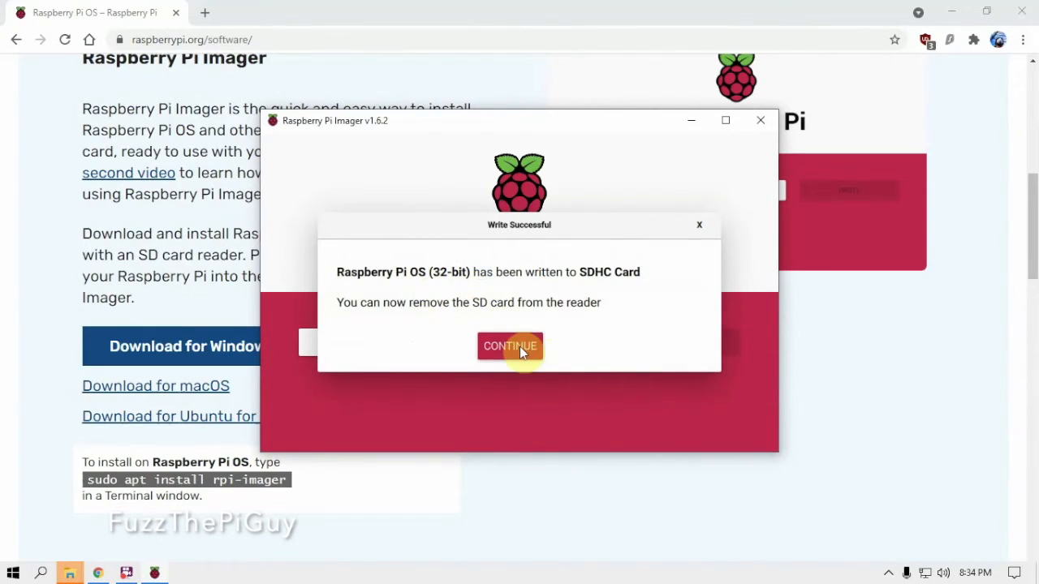
{"action": "left_click", "coordinate": [518, 346]}
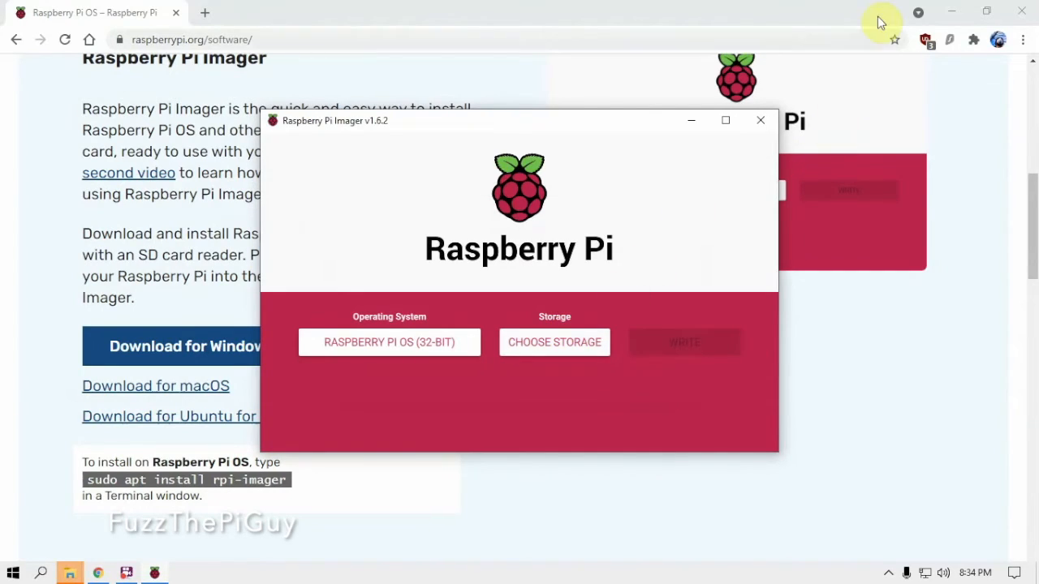
Minimize the browser and bring up the boot (D:) drive in a maximized File Explorer window
{"action": "left_click", "coordinate": [955, 9]}
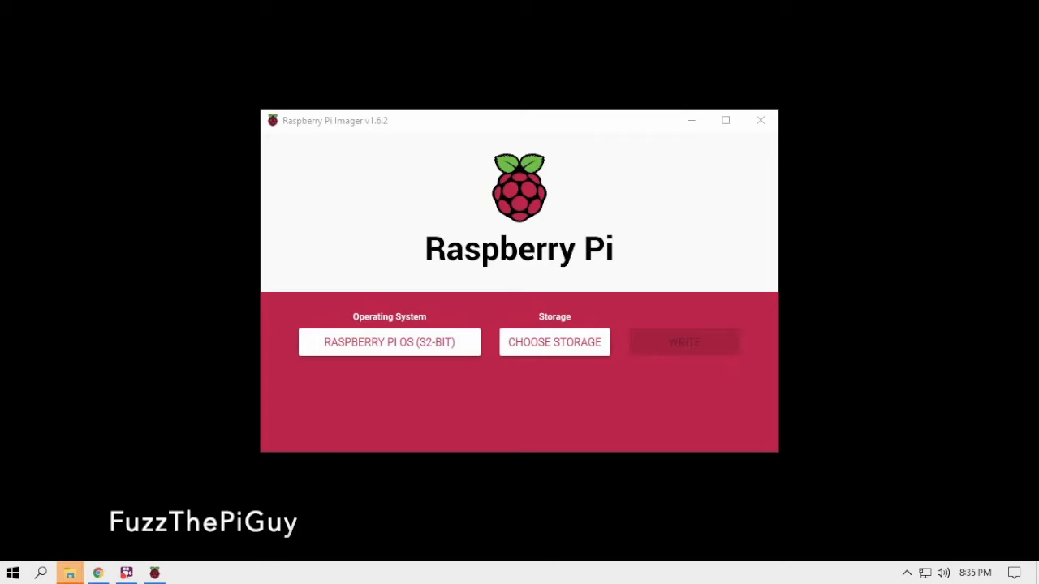
{"action": "left_click_drag", "start_coordinate": [1038, 223], "coordinate": [569, 43]}
{"action": "double_click", "coordinate": [569, 43]}
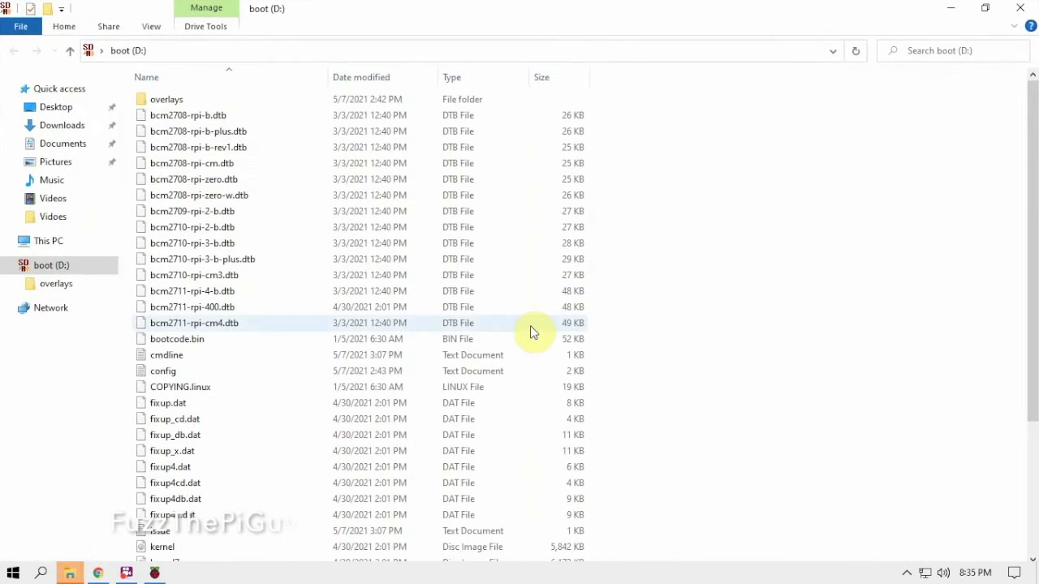
Create a new empty text document in the root of the boot (D:) drive and name it ssh
{"action": "right_click", "coordinate": [925, 391]}
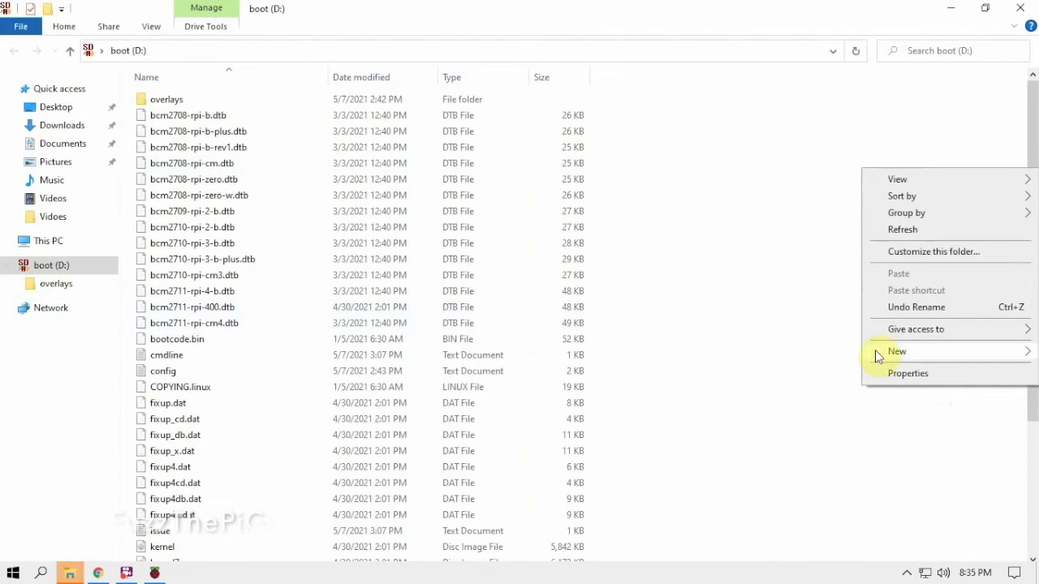
{"action": "mouse_move", "coordinate": [875, 350]}
{"action": "left_click", "coordinate": [696, 427]}
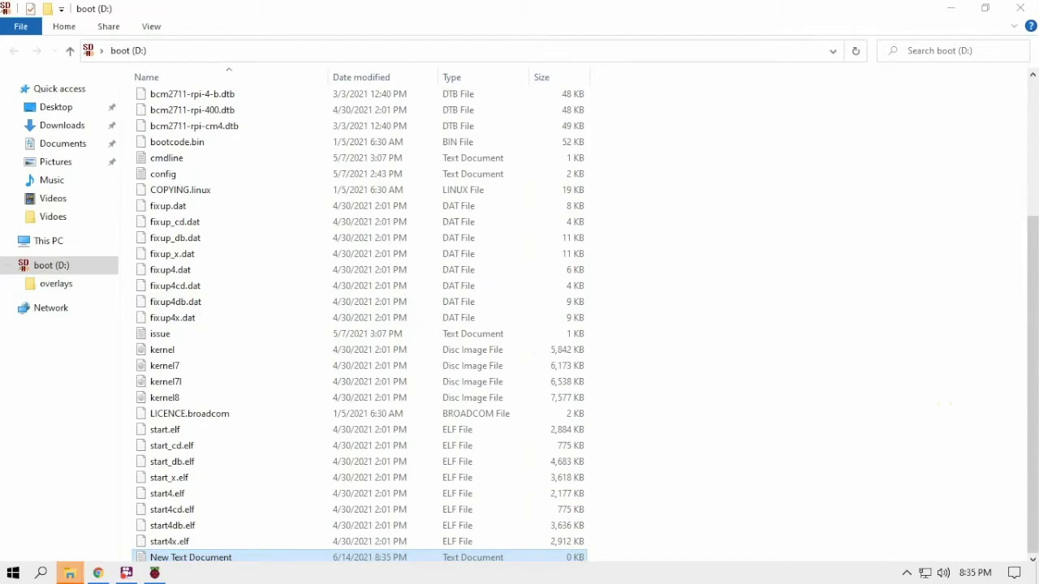
{"action": "right_click", "coordinate": [174, 559]}
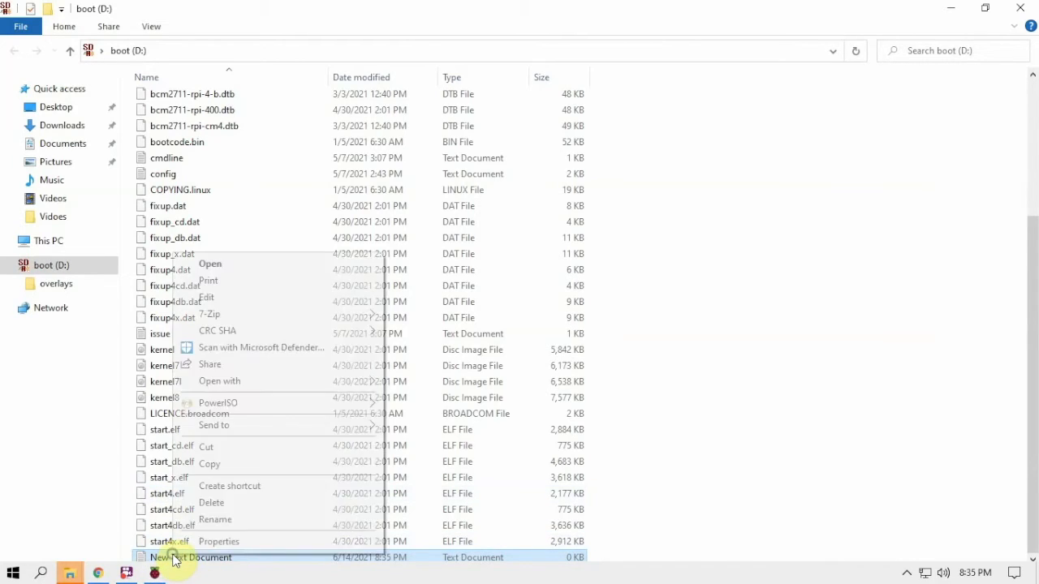
{"action": "left_click", "coordinate": [209, 524]}
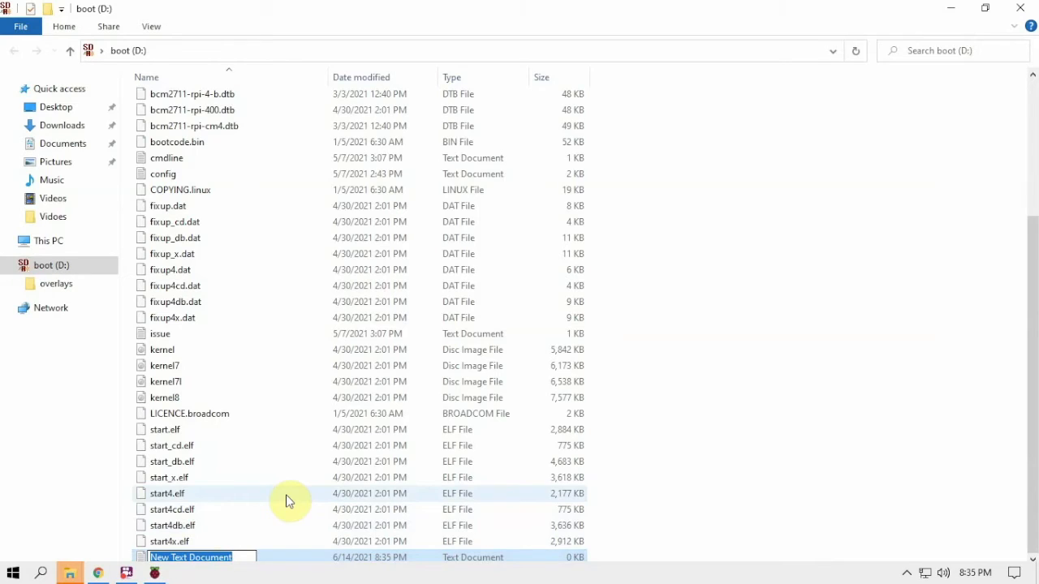
{"action": "type", "text": "ssh"}
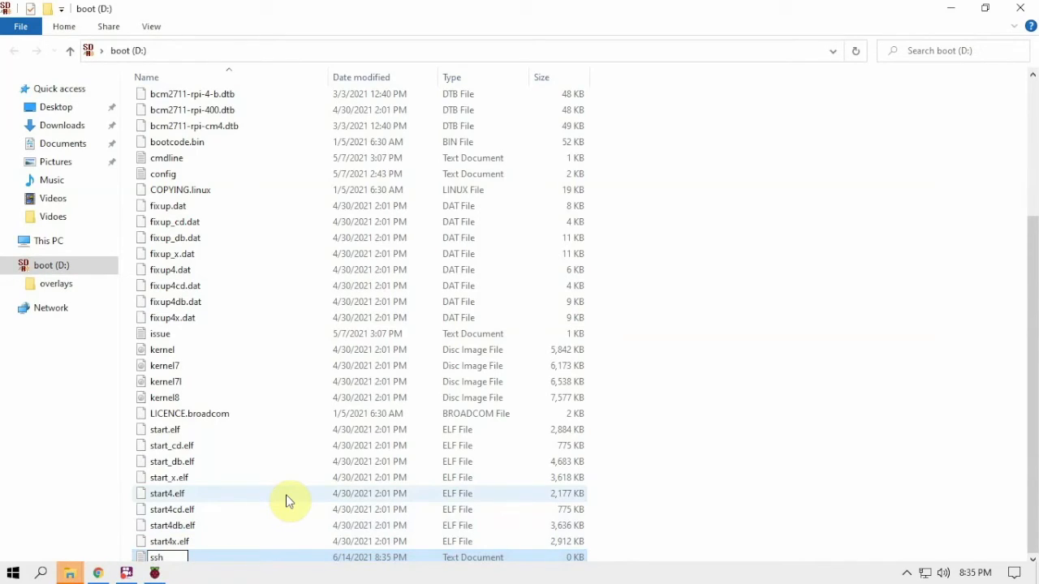
{"action": "key", "text": "Return"}
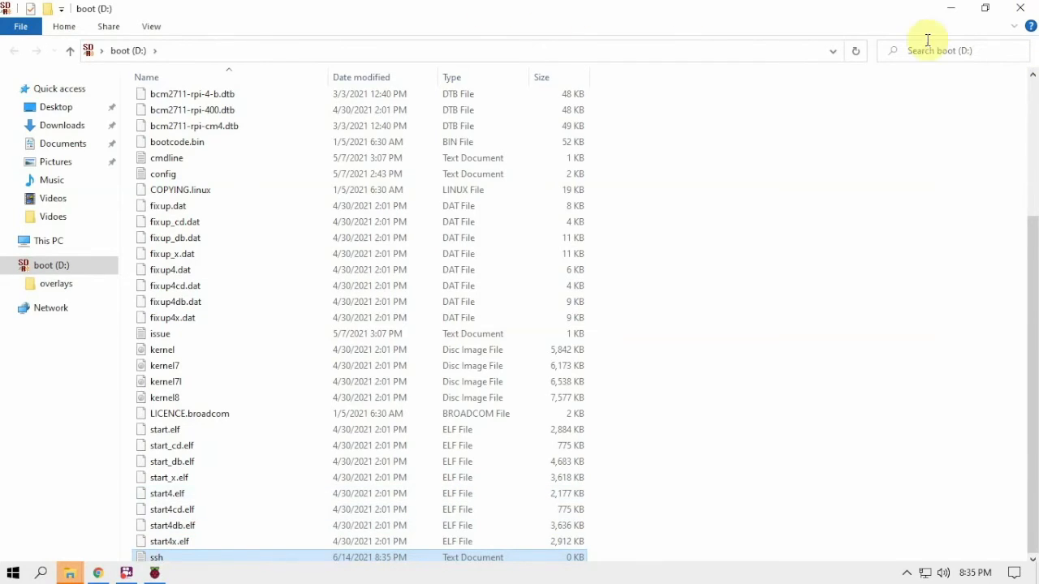
Close the boot drive's file window and Raspberry Pi Imager
{"action": "left_click", "coordinate": [1017, 10]}
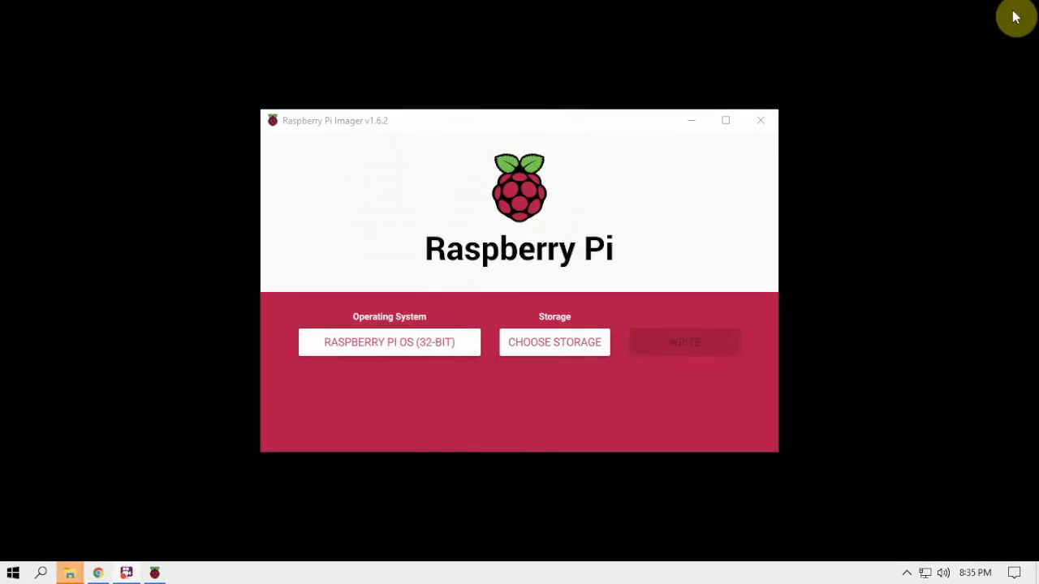
{"action": "left_click", "coordinate": [756, 120]}
{"action": "left_click", "coordinate": [611, 317]}
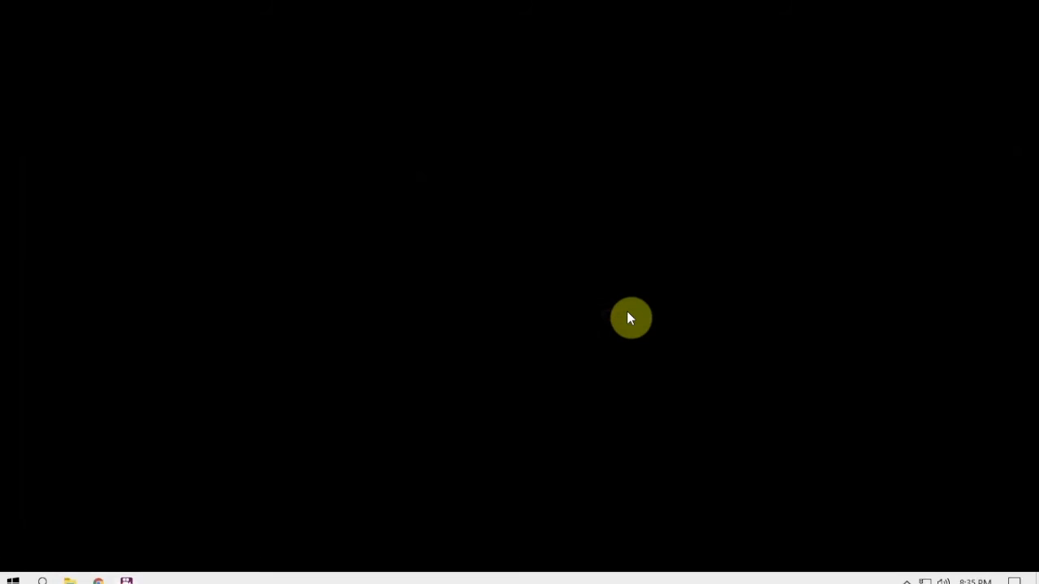